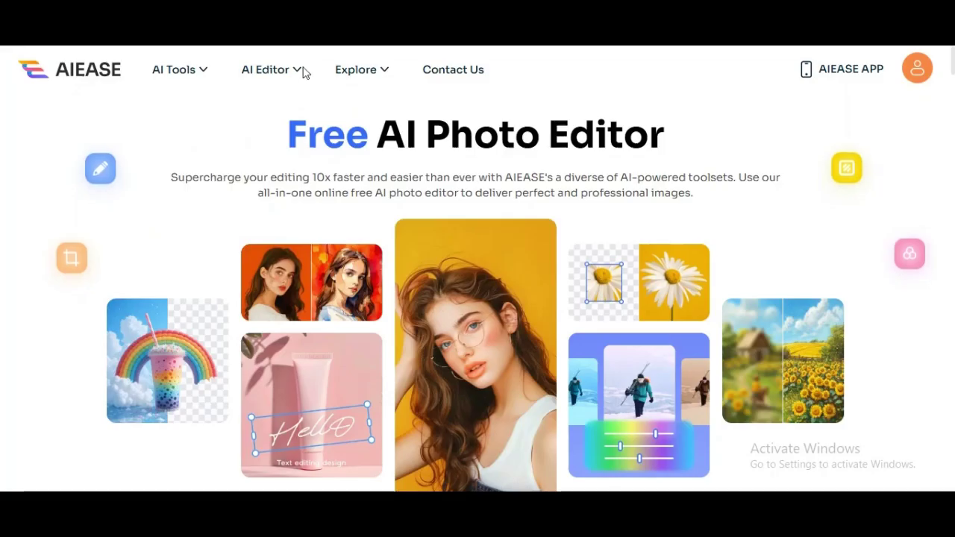
Show the AI Tools dropdown listing background, enhancer, remove and other photo tools.
{"action": "mouse_move", "coordinate": [297, 71]}
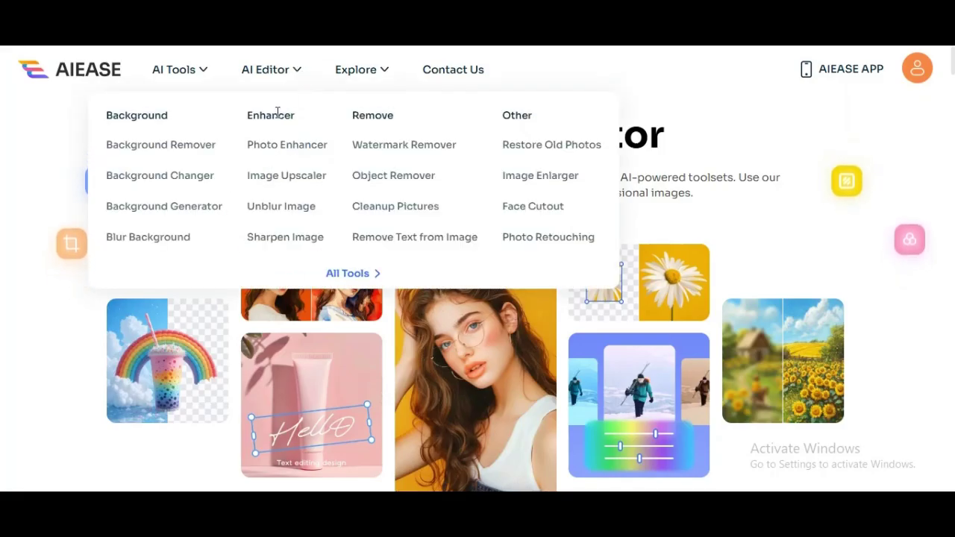
Open the Background Remover's free online editor and note its supported formats, including WEBP.
{"action": "left_click", "coordinate": [157, 148]}
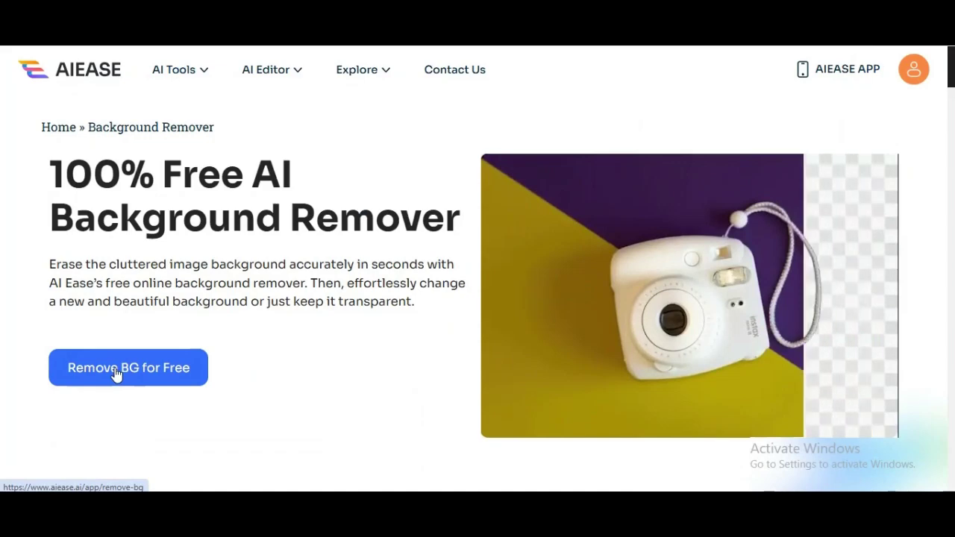
{"action": "left_click", "coordinate": [117, 374]}
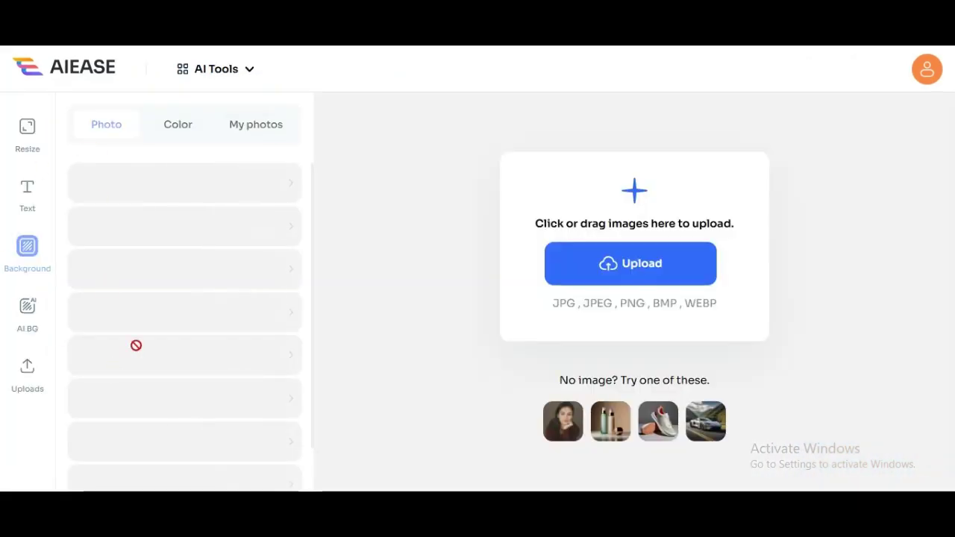
{"action": "left_click_drag", "start_coordinate": [552, 307], "coordinate": [725, 313]}
{"action": "left_click", "coordinate": [702, 318]}
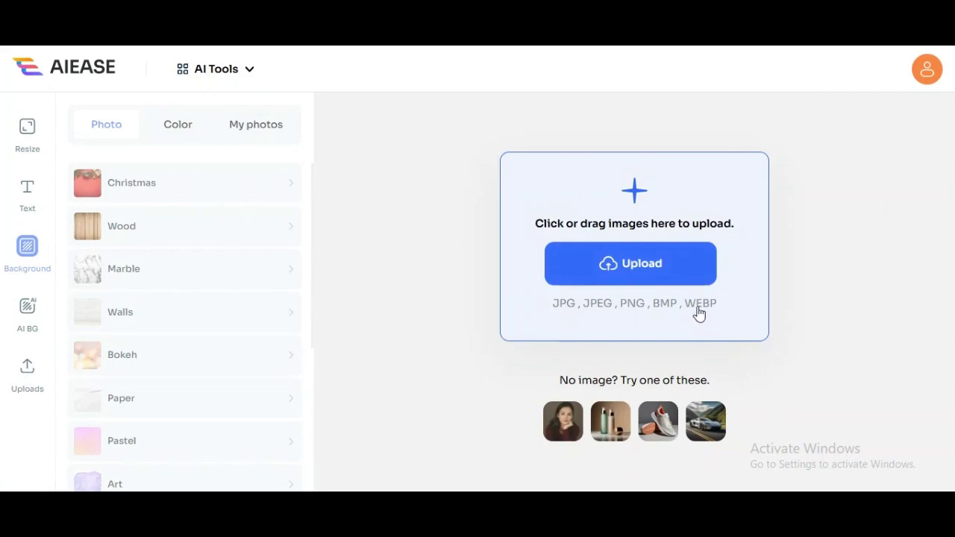
{"action": "left_click_drag", "start_coordinate": [686, 306], "coordinate": [704, 308]}
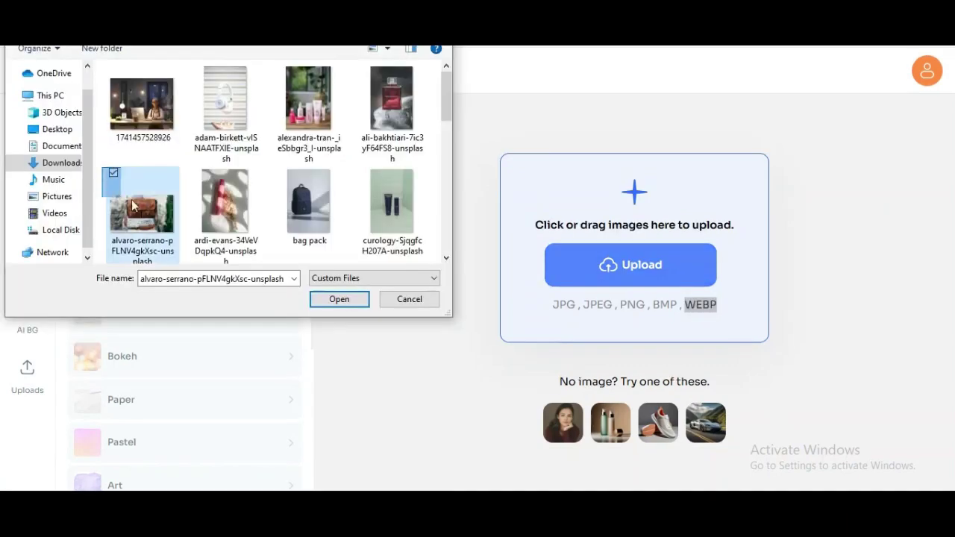
Select all eight product photos in the file dialog and upload them.
{"action": "left_click_drag", "start_coordinate": [104, 167], "coordinate": [335, 183]}
{"action": "left_click_drag", "start_coordinate": [102, 72], "coordinate": [433, 279]}
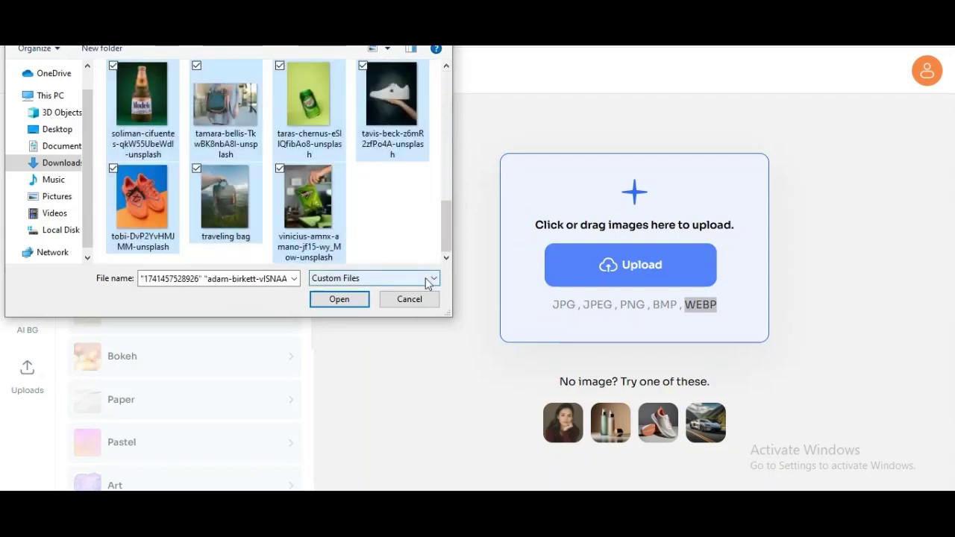
{"action": "left_click", "coordinate": [339, 299]}
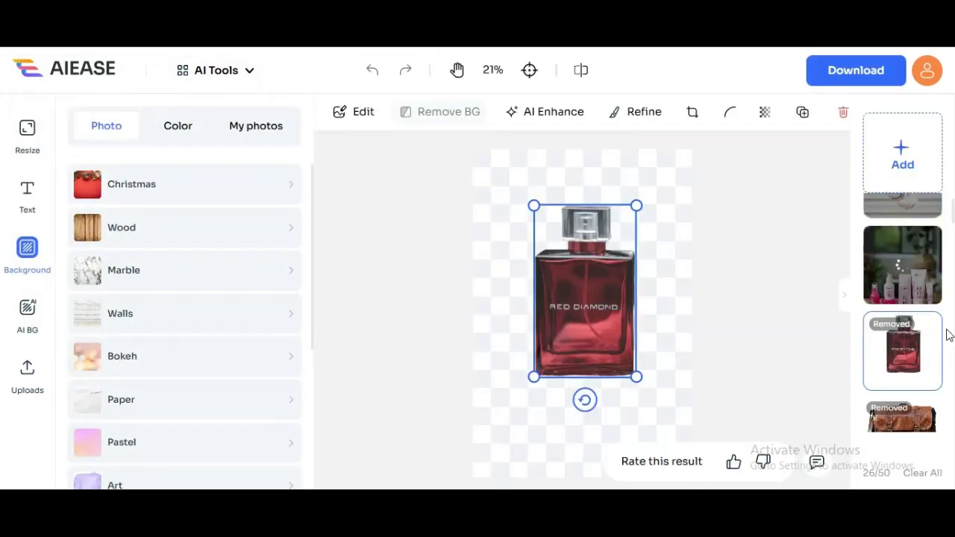
Preview the backpack, Coca-Cola can and yellow bottle cutouts on the canvas.
{"action": "scroll", "coordinate": [950, 335], "scroll_direction": "down", "scroll_amount": 5}
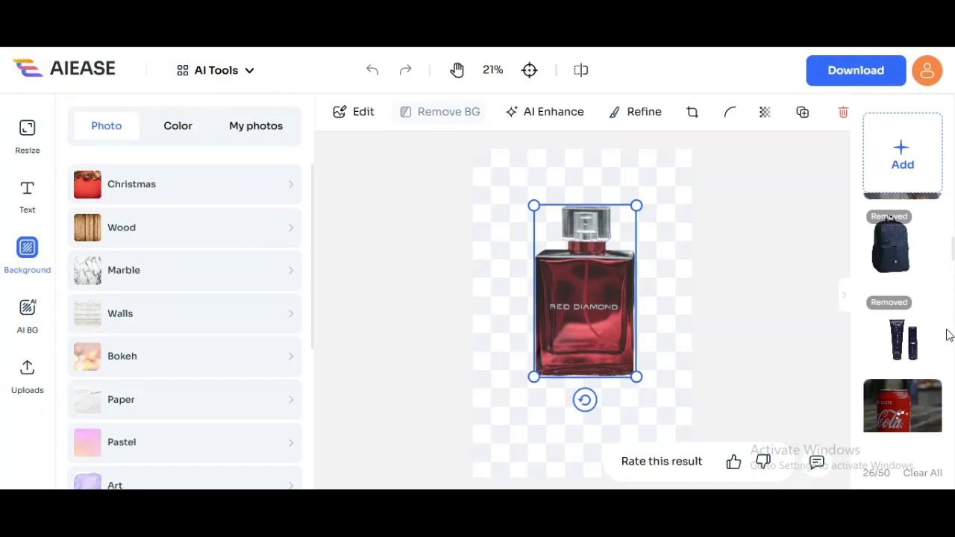
{"action": "left_click", "coordinate": [895, 246]}
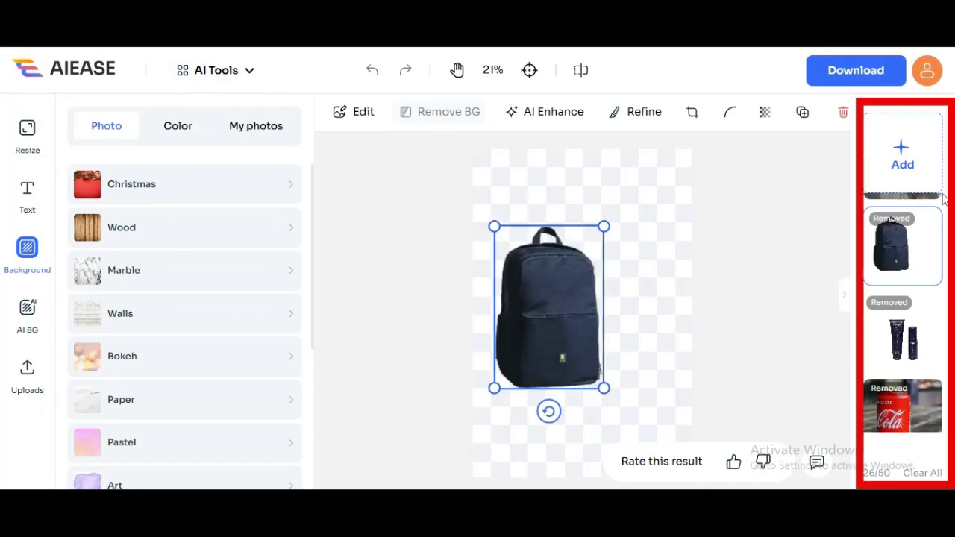
{"action": "scroll", "coordinate": [903, 313], "scroll_direction": "down", "scroll_amount": 3}
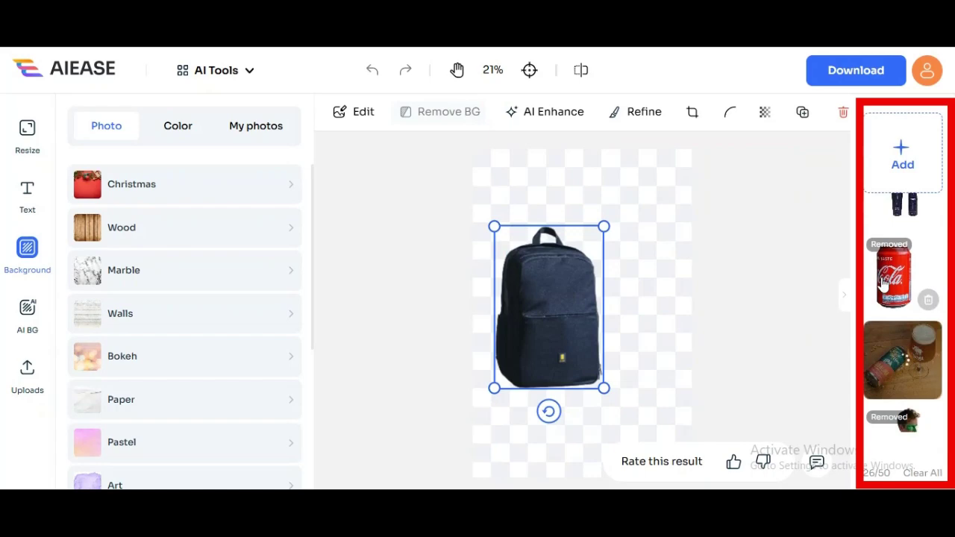
{"action": "left_click", "coordinate": [884, 282]}
{"action": "scroll", "coordinate": [916, 319], "scroll_direction": "down", "scroll_amount": 2}
{"action": "left_click", "coordinate": [916, 319]}
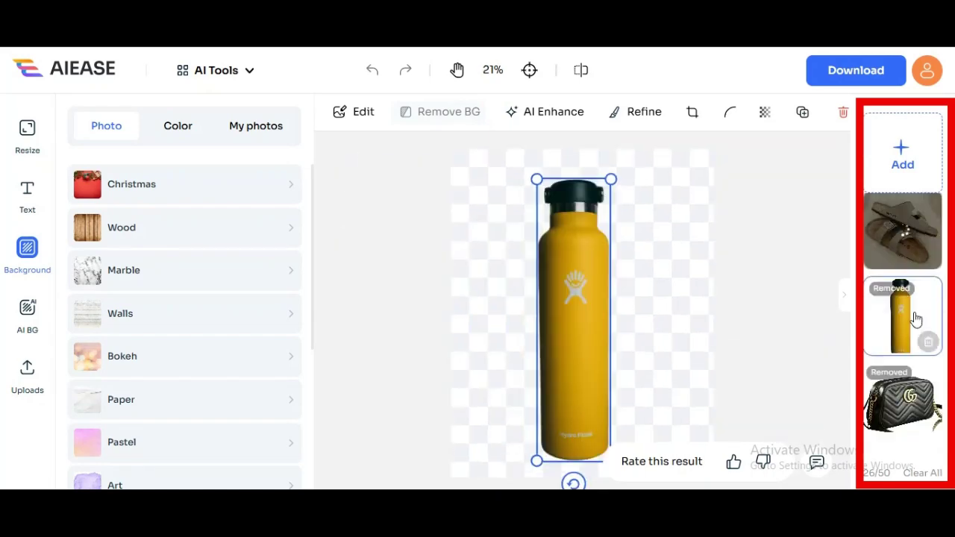
Preview the black quilted bag, seated woman, Modelo bottle, shoes and leather bag cutouts.
{"action": "left_click", "coordinate": [903, 403]}
{"action": "scroll", "coordinate": [898, 361], "scroll_direction": "down", "scroll_amount": 2}
{"action": "left_click", "coordinate": [897, 361]}
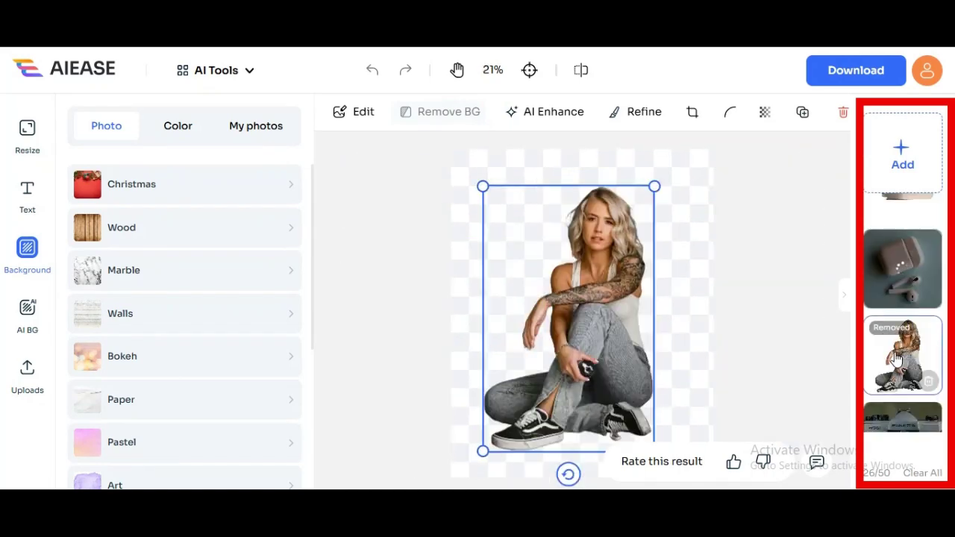
{"action": "scroll", "coordinate": [898, 360], "scroll_direction": "down", "scroll_amount": 3}
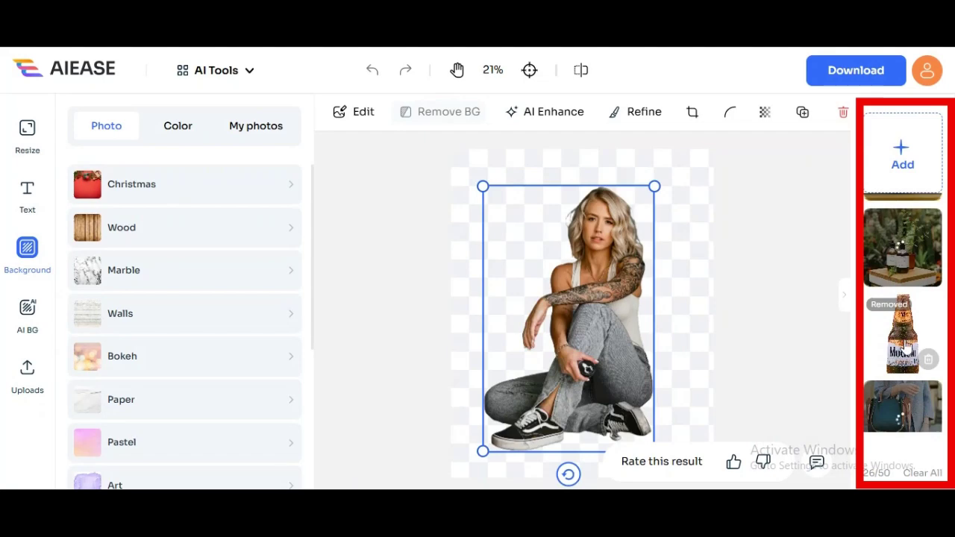
{"action": "left_click", "coordinate": [900, 347]}
{"action": "scroll", "coordinate": [901, 341], "scroll_direction": "down", "scroll_amount": 2}
{"action": "left_click", "coordinate": [901, 341]}
{"action": "scroll", "coordinate": [903, 313], "scroll_direction": "down", "scroll_amount": 2}
{"action": "left_click", "coordinate": [908, 268]}
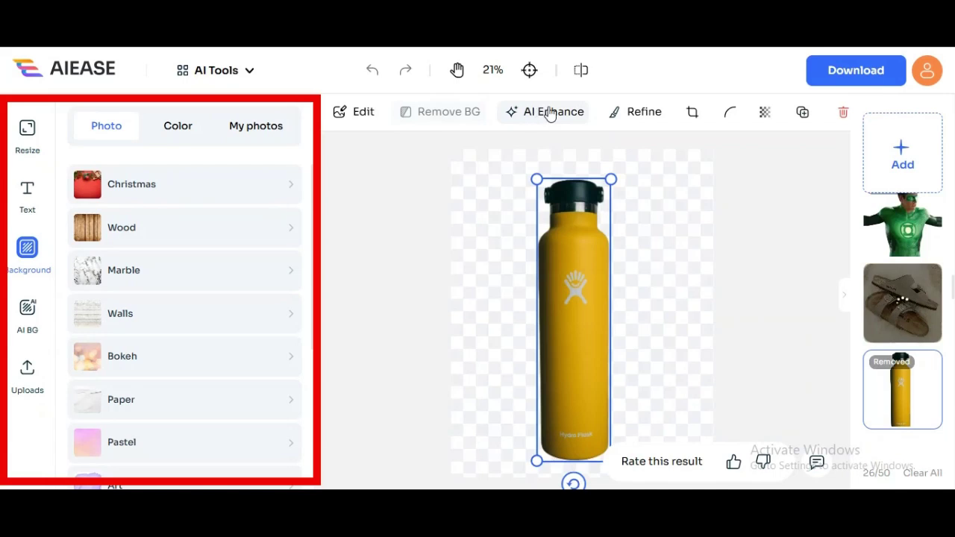
Add a 'sale!' heading, shrink it and place it above the bottle's right side.
{"action": "left_click", "coordinate": [27, 191]}
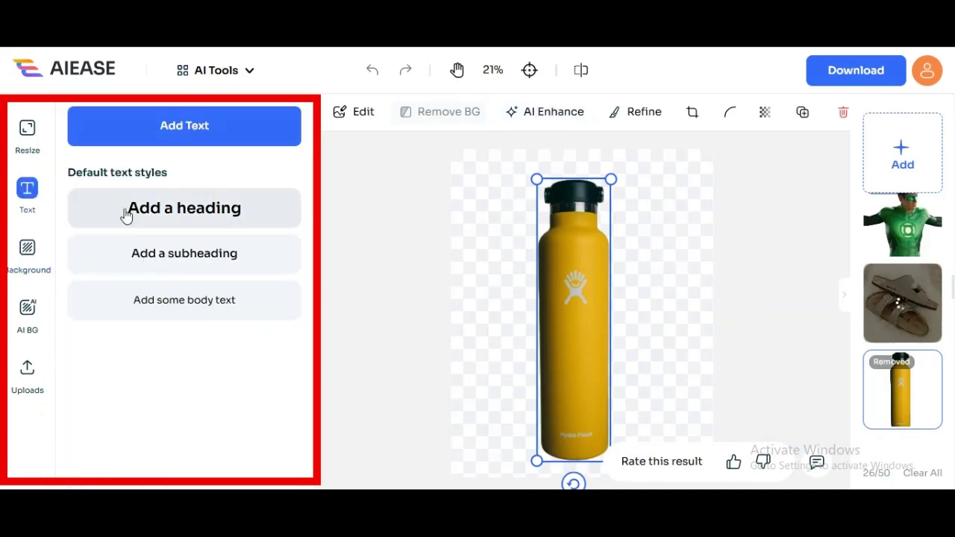
{"action": "left_click", "coordinate": [186, 216]}
{"action": "type", "text": "sales"}
{"action": "key", "text": "BackSpace"}
{"action": "type", "text": "!"}
{"action": "left_click_drag", "start_coordinate": [639, 244], "coordinate": [650, 236]}
{"action": "left_click_drag", "start_coordinate": [701, 258], "coordinate": [667, 216]}
{"action": "left_click", "coordinate": [762, 265]}
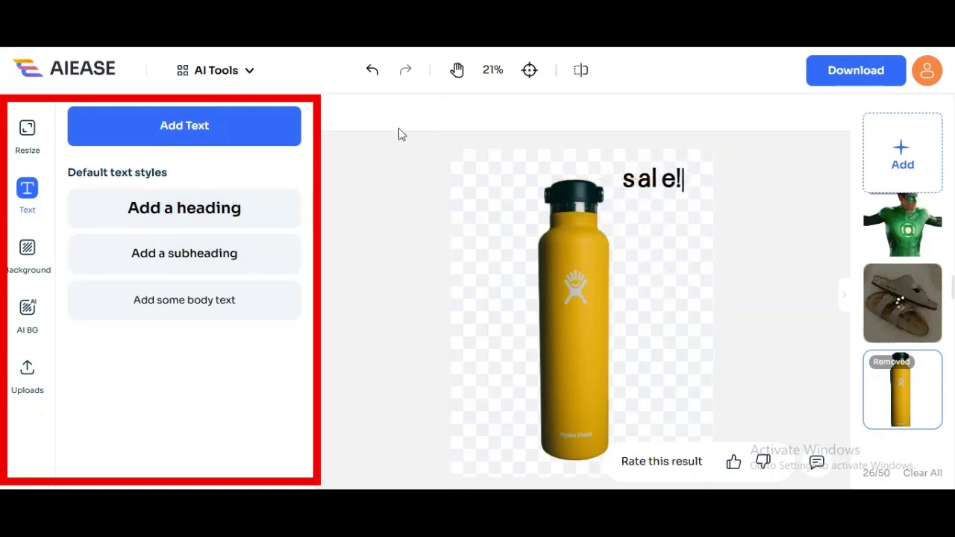
Change the 'sale!' heading's text colour to orange.
{"action": "left_click", "coordinate": [678, 179]}
{"action": "left_click", "coordinate": [556, 113]}
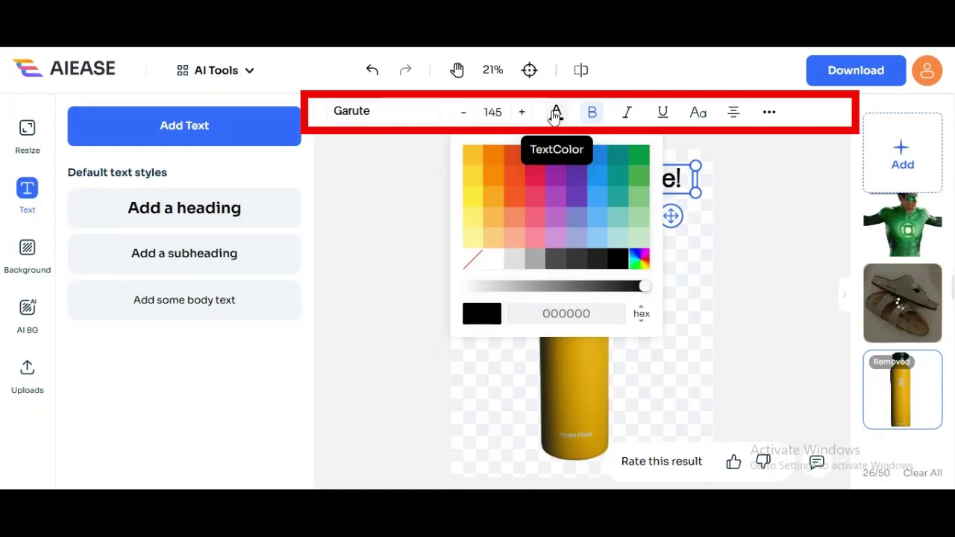
{"action": "left_click", "coordinate": [514, 186]}
{"action": "left_click", "coordinate": [697, 309]}
{"action": "left_click", "coordinate": [623, 179]}
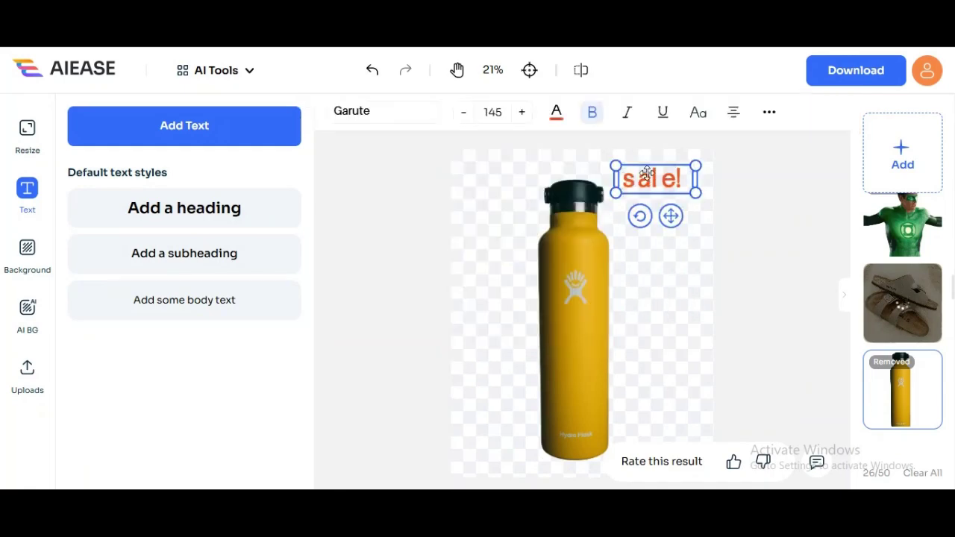
{"action": "key", "text": "Escape"}
{"action": "left_click", "coordinate": [29, 250]}
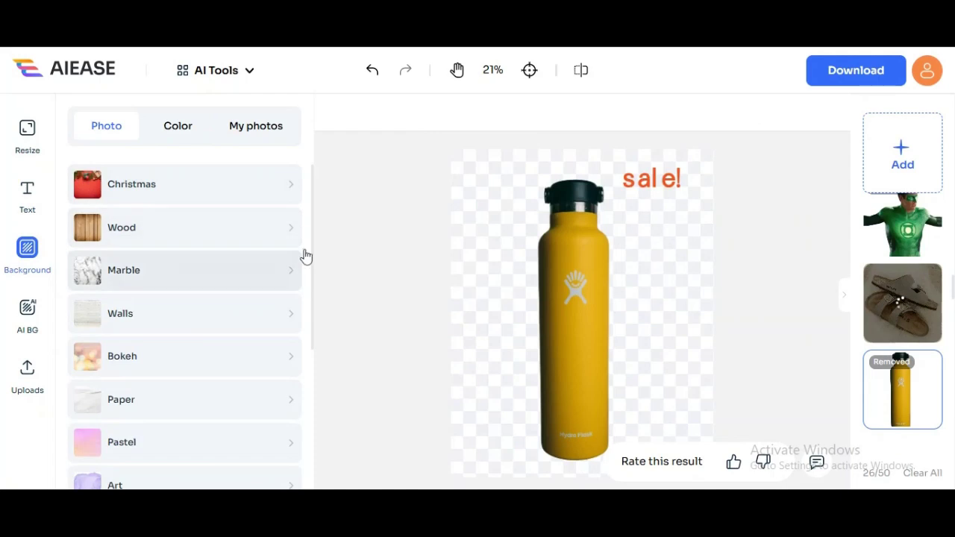
Set the wave water-splash photo behind the bottle, nudge the bottle lower, and rate it good.
{"action": "left_click_drag", "start_coordinate": [311, 254], "coordinate": [301, 480]}
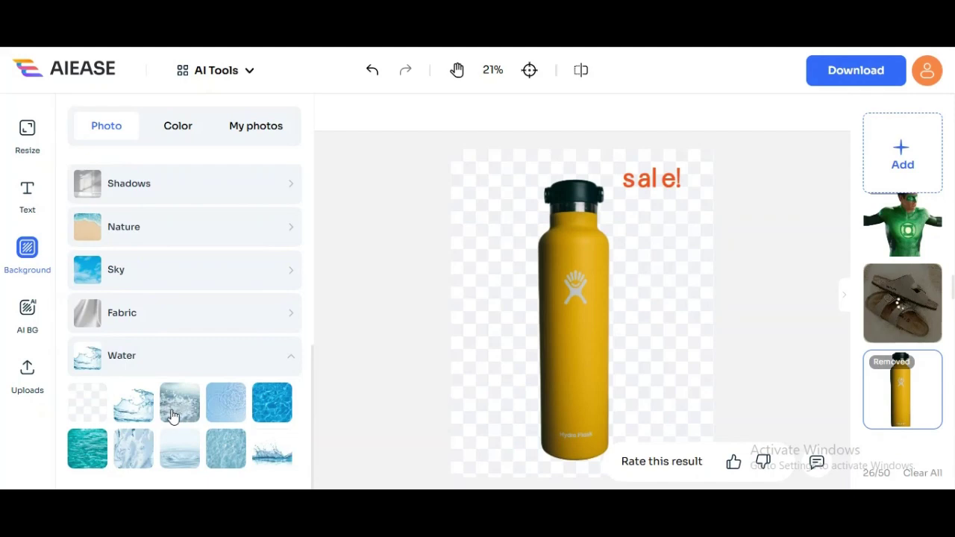
{"action": "left_click", "coordinate": [174, 408]}
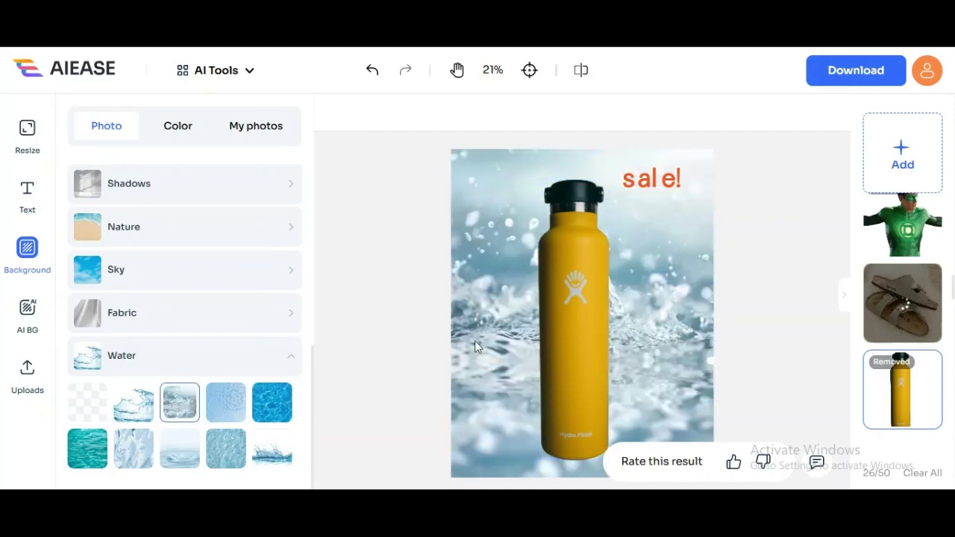
{"action": "left_click", "coordinate": [736, 464]}
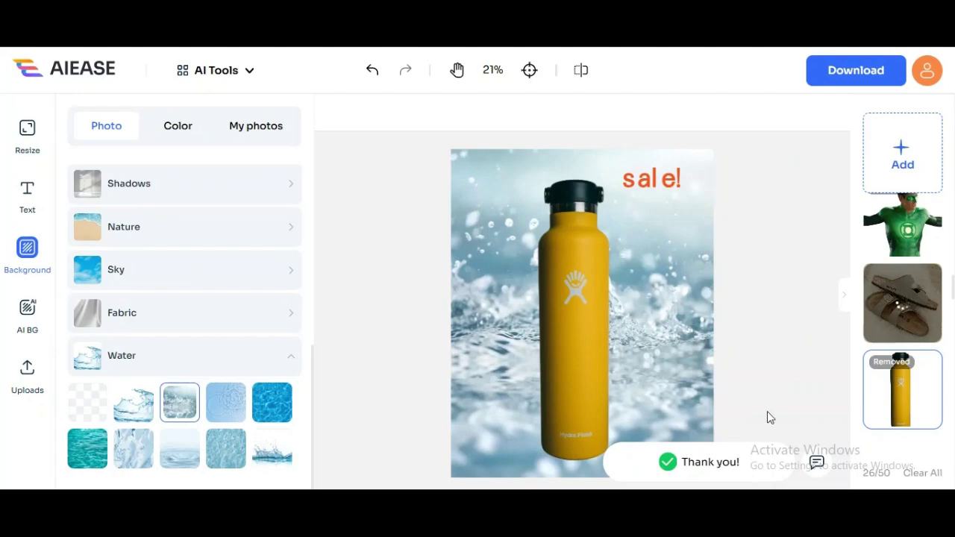
{"action": "left_click", "coordinate": [268, 447]}
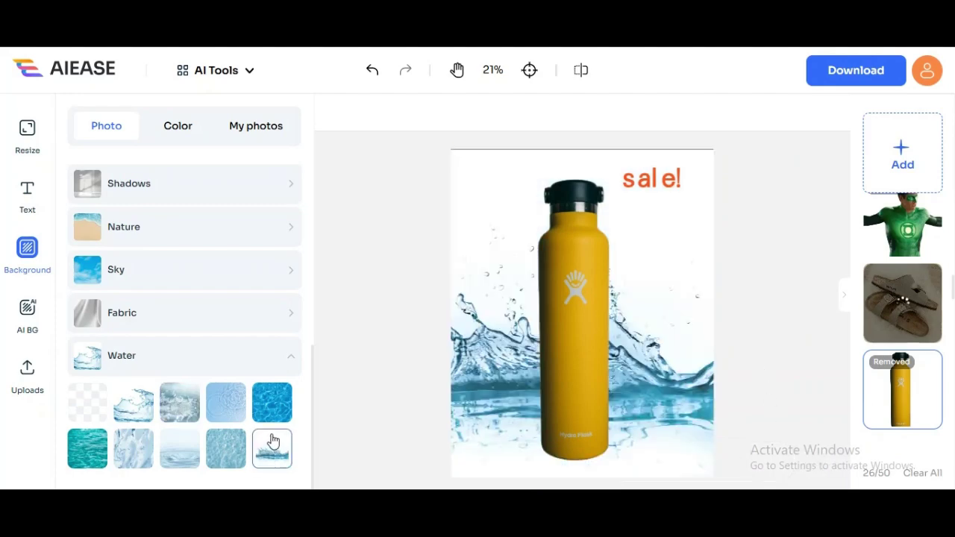
{"action": "mouse_move", "coordinate": [572, 347]}
{"action": "left_mouse_down"}
{"action": "mouse_move", "coordinate": [533, 347]}
{"action": "mouse_move", "coordinate": [552, 348]}
{"action": "mouse_move", "coordinate": [570, 363]}
{"action": "left_mouse_up"}
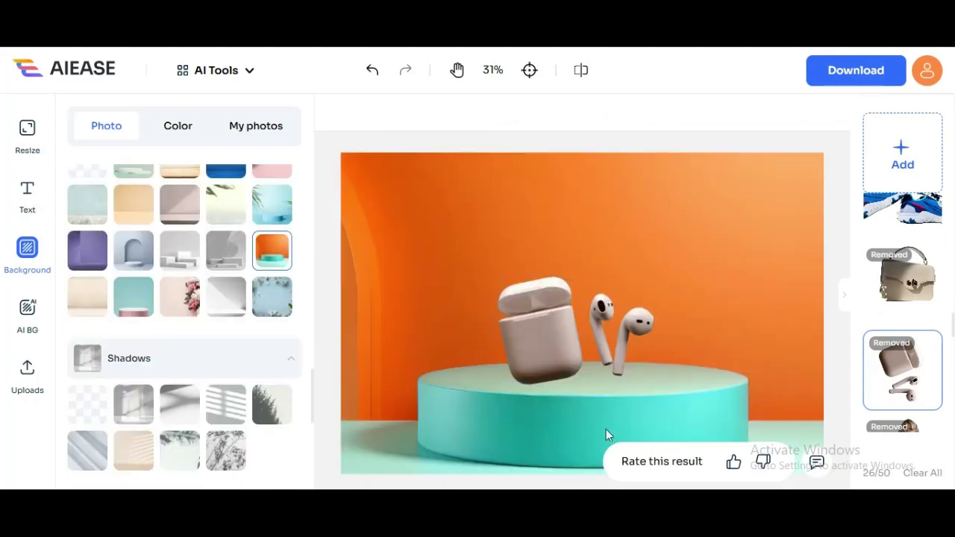
{"action": "left_click", "coordinate": [728, 466]}
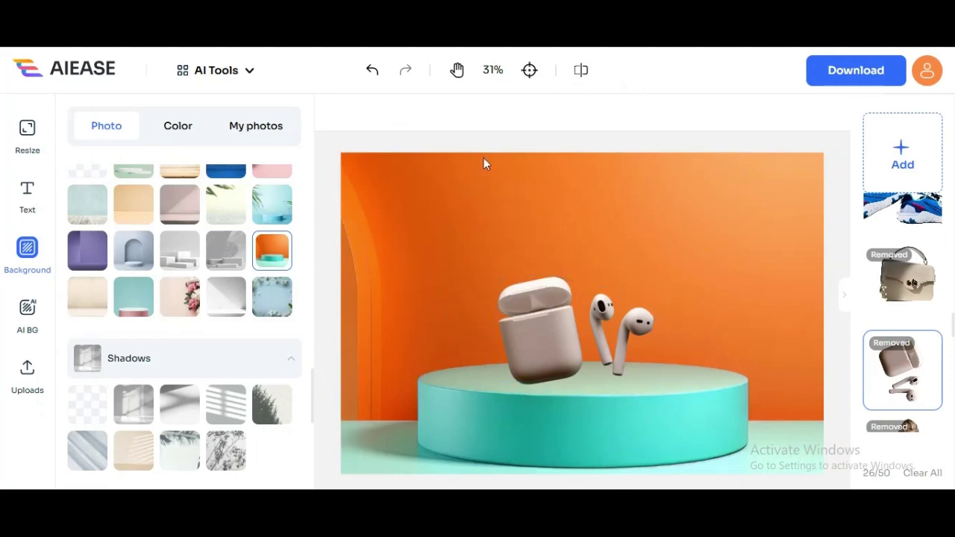
{"action": "left_click", "coordinate": [250, 72]}
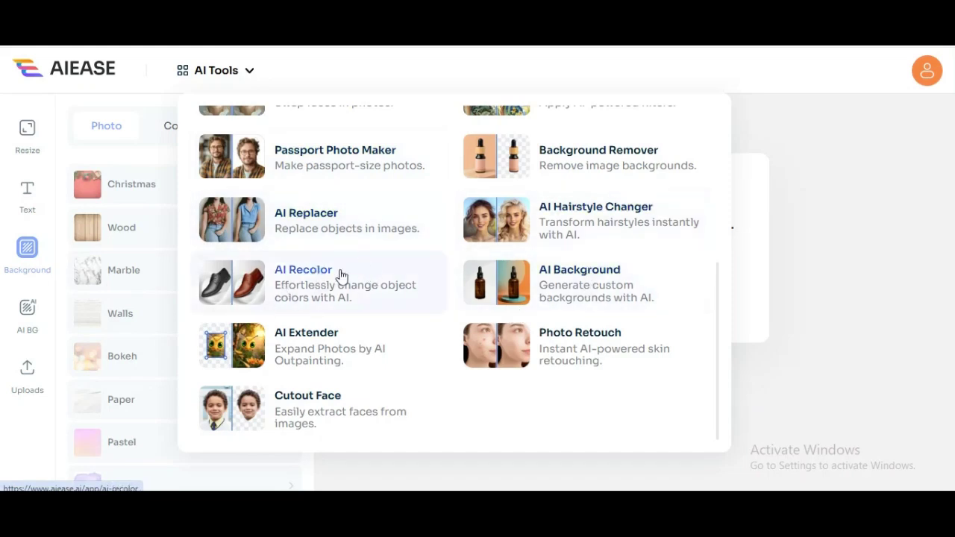
Recolor the object described as 'a bag' red using the Other recolor option.
{"action": "left_click", "coordinate": [302, 286]}
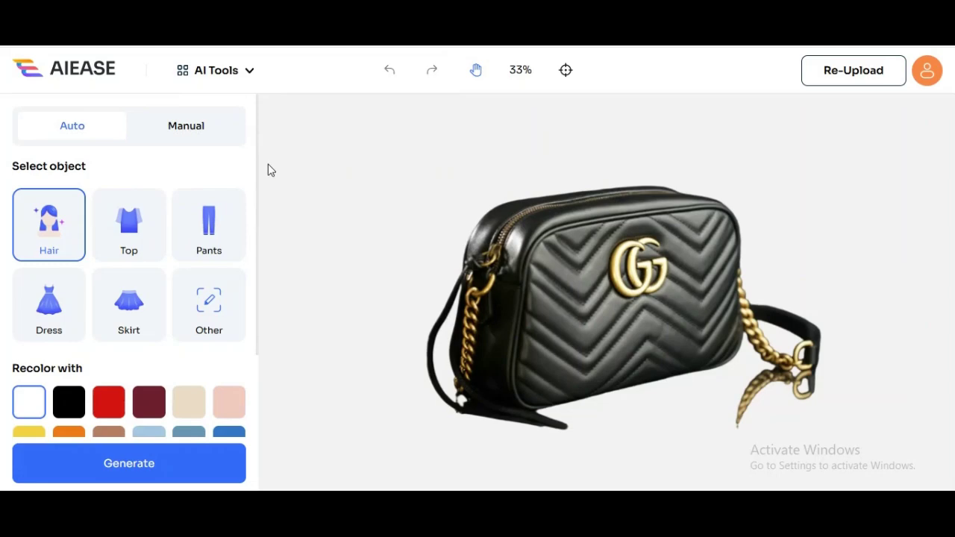
{"action": "scroll", "coordinate": [249, 278], "scroll_direction": "down", "scroll_amount": 2}
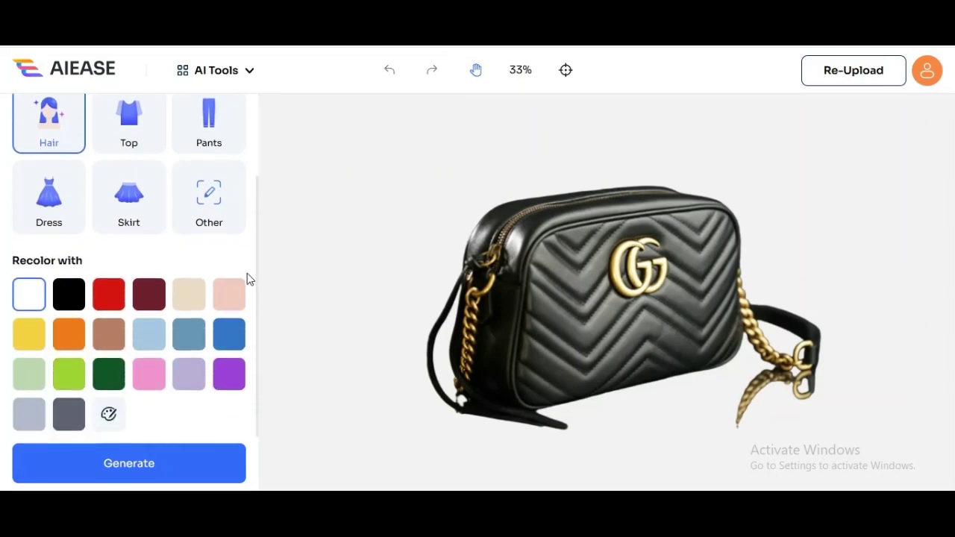
{"action": "left_click", "coordinate": [203, 195]}
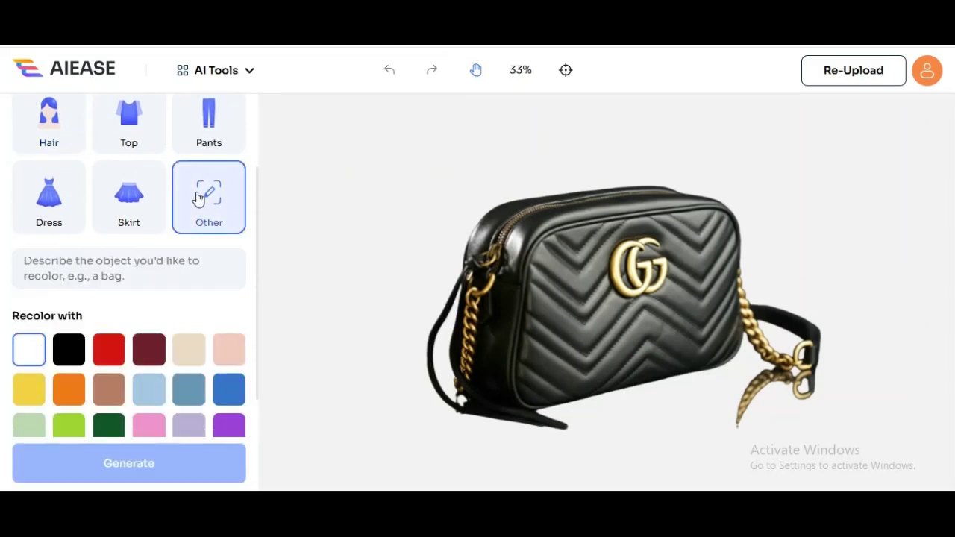
{"action": "left_click", "coordinate": [96, 255]}
{"action": "type", "text": "a bag"}
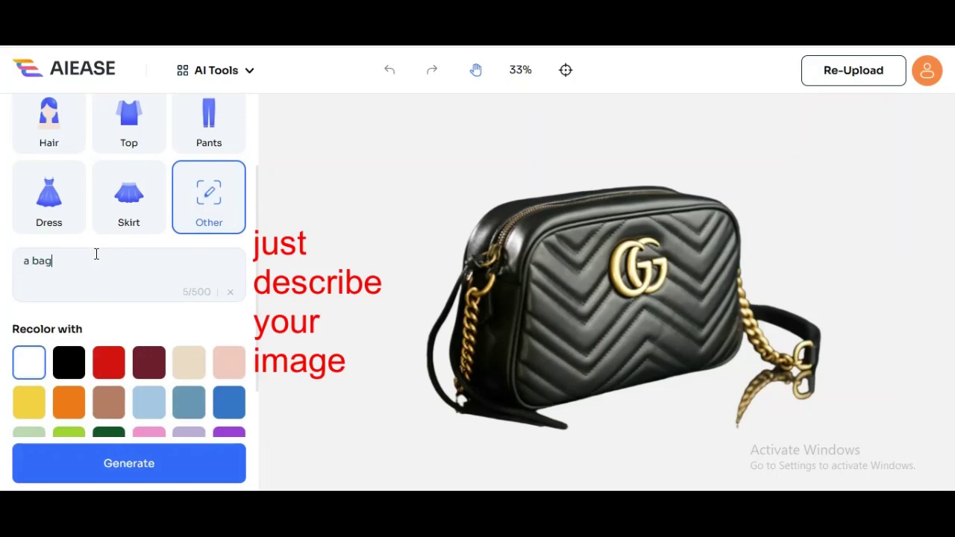
{"action": "left_click", "coordinate": [111, 364]}
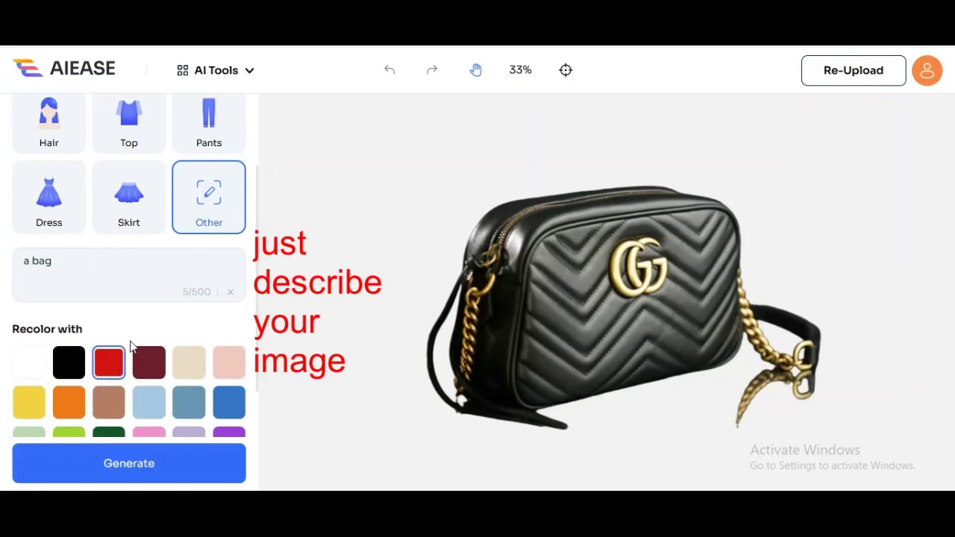
{"action": "left_click", "coordinate": [124, 465]}
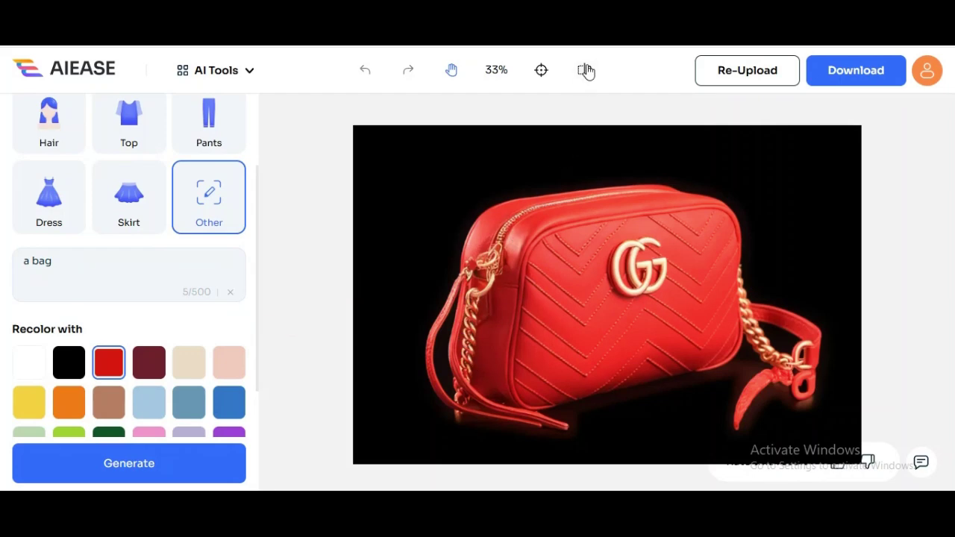
Toggle the compare view between the red bag and the original black one.
{"action": "left_click", "coordinate": [586, 70]}
{"action": "left_click", "coordinate": [586, 70]}
{"action": "left_click", "coordinate": [586, 71]}
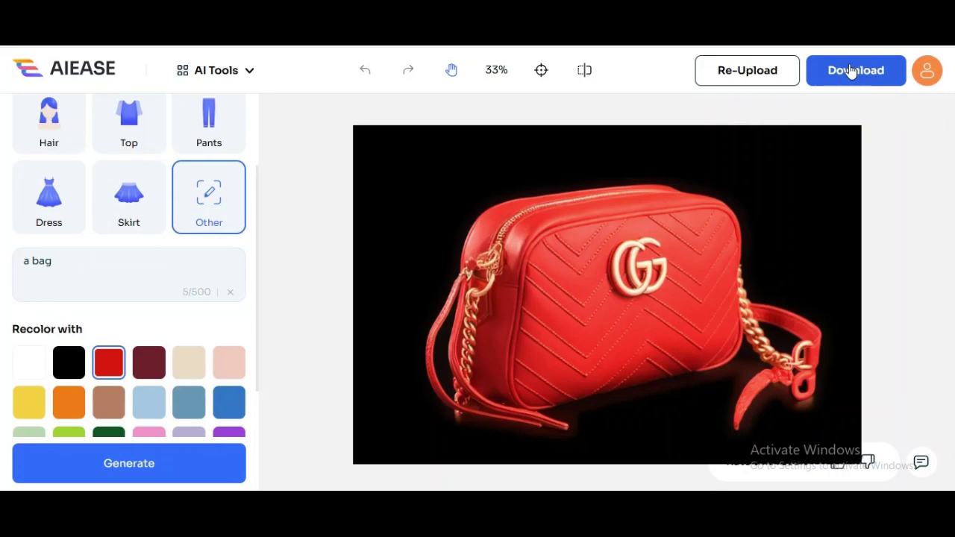
Upload the blurry superhero-costume portrait to the Photo Enhancer.
{"action": "left_click", "coordinate": [252, 72]}
{"action": "scroll", "coordinate": [700, 226], "scroll_direction": "up", "scroll_amount": 3}
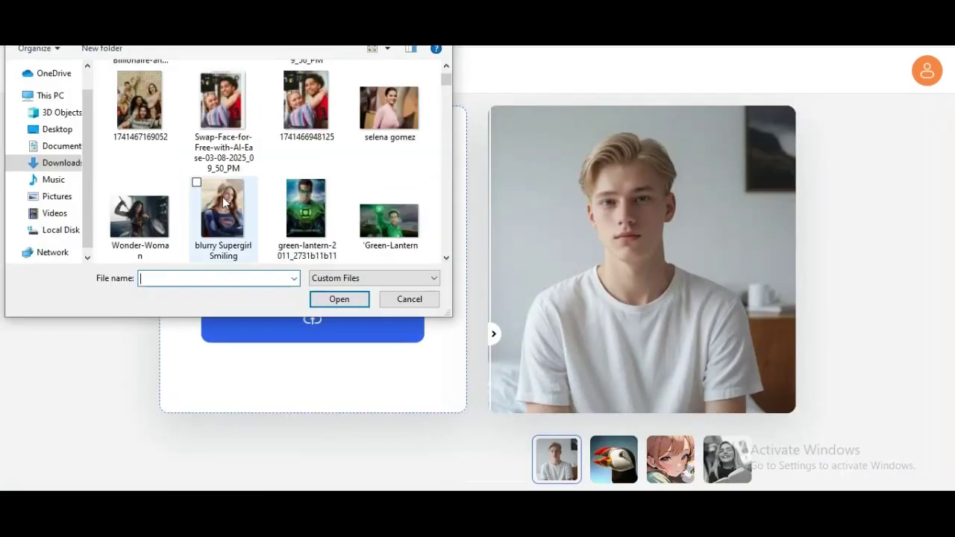
{"action": "left_click", "coordinate": [231, 209]}
{"action": "left_click", "coordinate": [339, 299]}
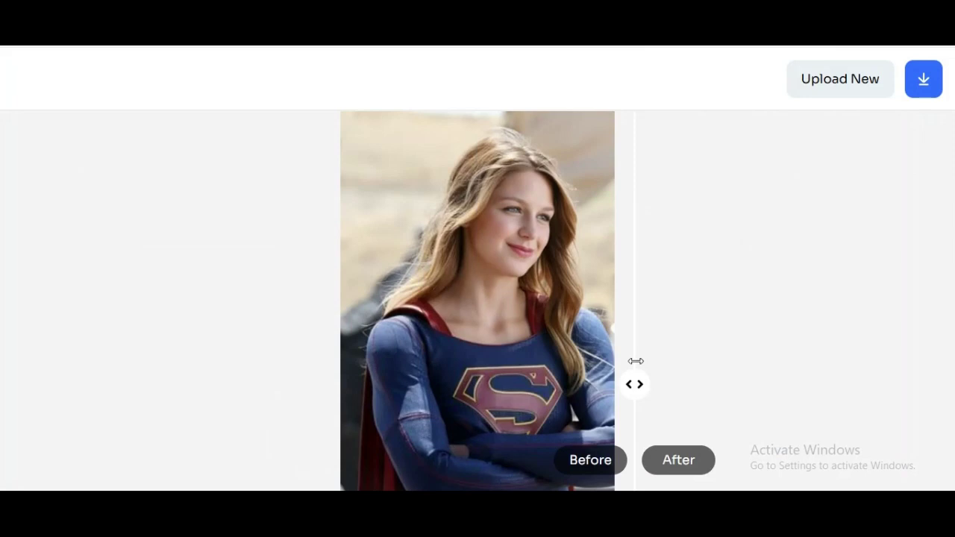
Compare the 4X enhanced portrait with the original via the slider and rate it thumbs-up.
{"action": "left_click_drag", "start_coordinate": [635, 362], "coordinate": [619, 385]}
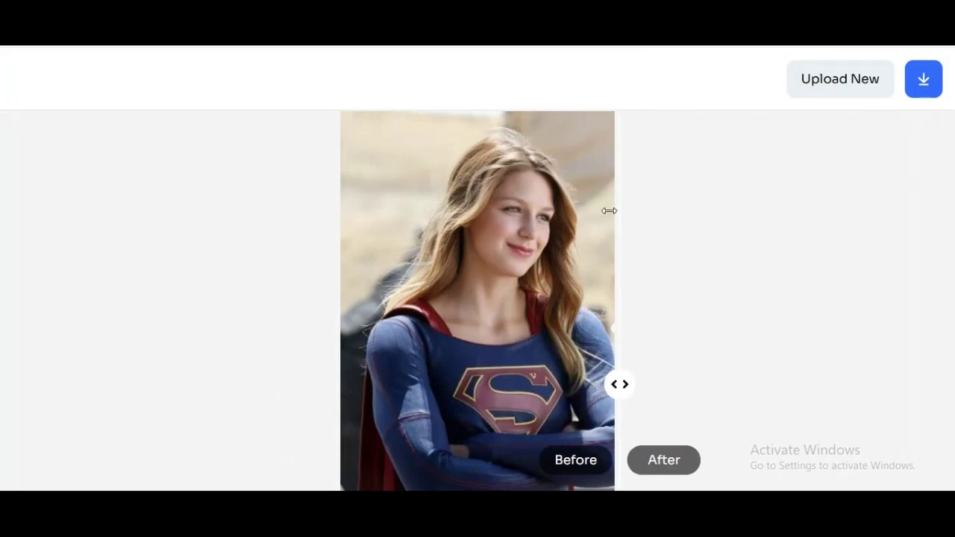
{"action": "left_click_drag", "start_coordinate": [610, 176], "coordinate": [359, 215]}
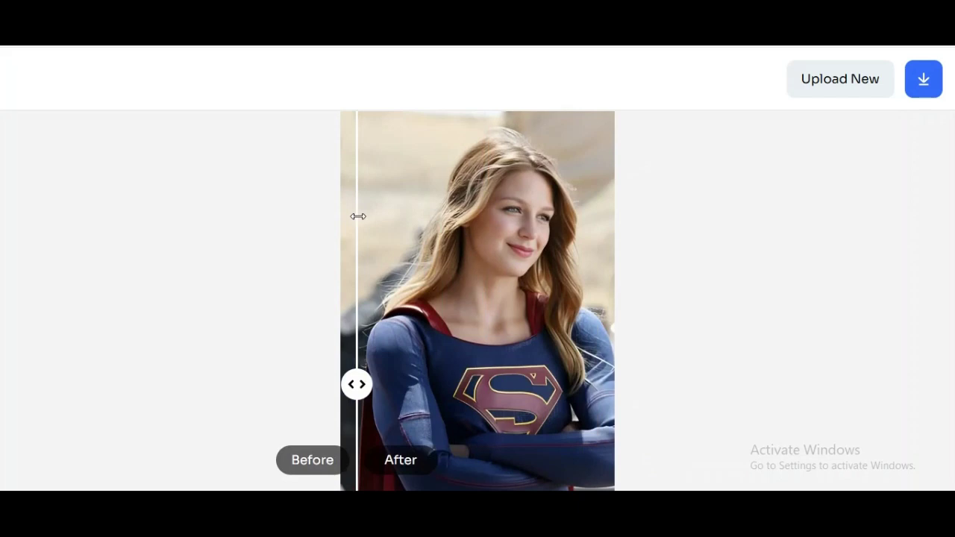
{"action": "left_click_drag", "start_coordinate": [358, 217], "coordinate": [604, 276]}
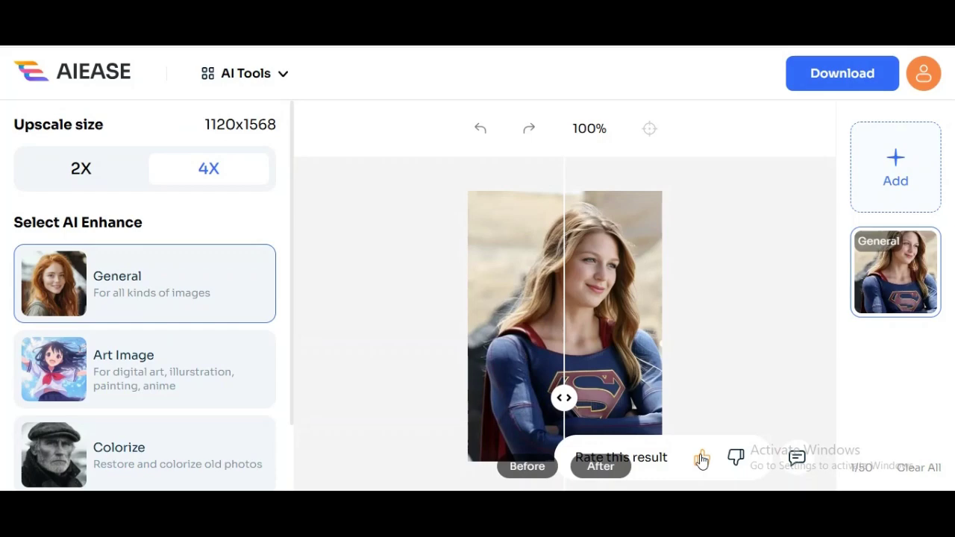
{"action": "left_click", "coordinate": [701, 457]}
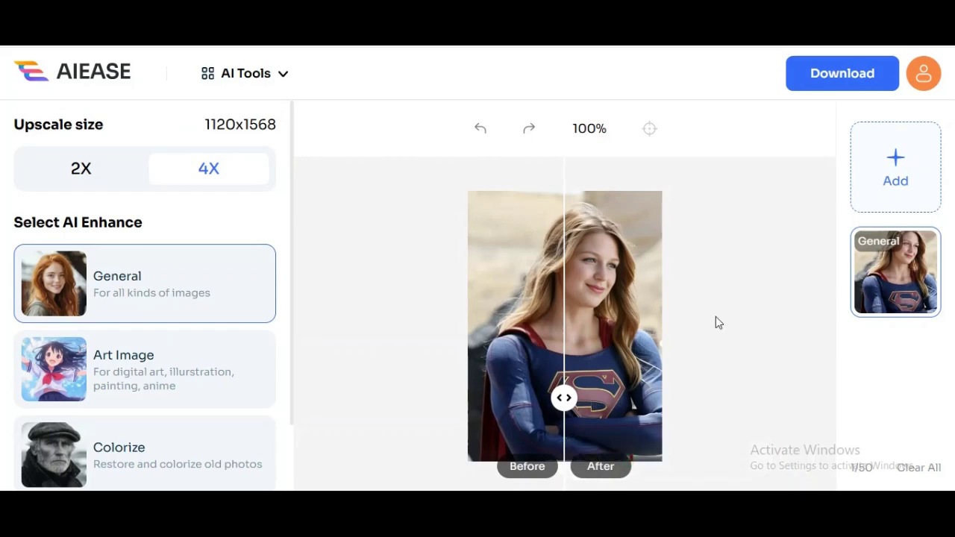
{"action": "scroll", "coordinate": [97, 230], "scroll_direction": "down", "scroll_amount": 1}
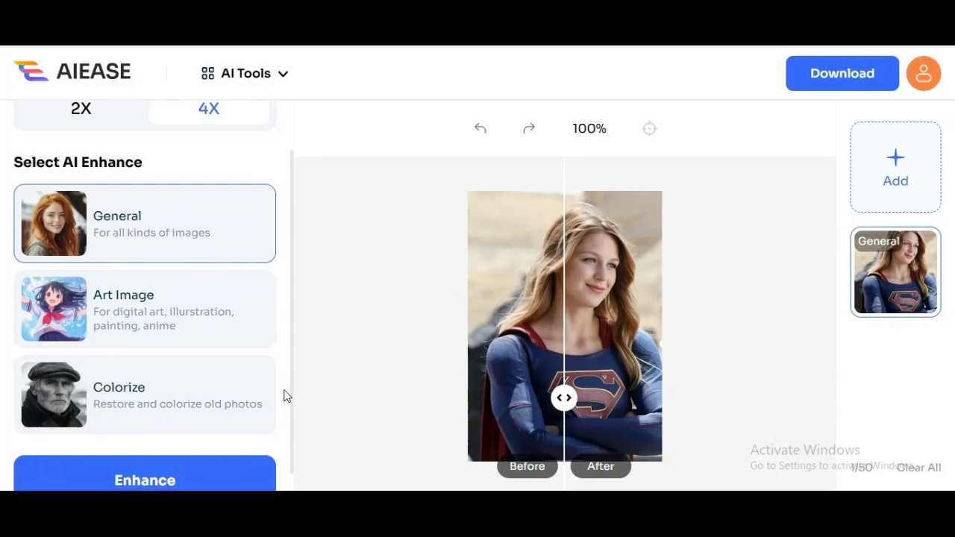
{"action": "scroll", "coordinate": [284, 418], "scroll_direction": "down", "scroll_amount": 1}
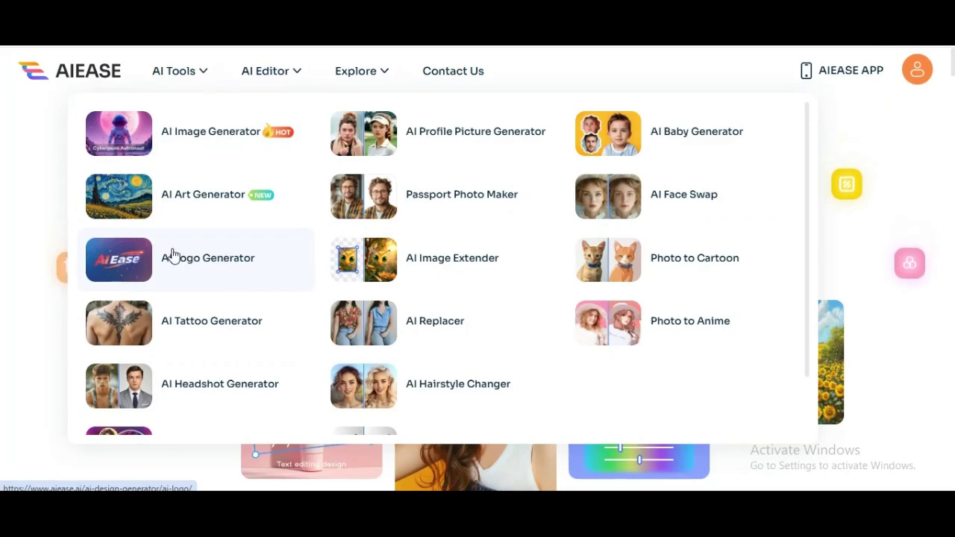
Launch the AI Logo Generator for free, opening the image generator at 1:1 aspect ratio.
{"action": "left_click", "coordinate": [172, 256]}
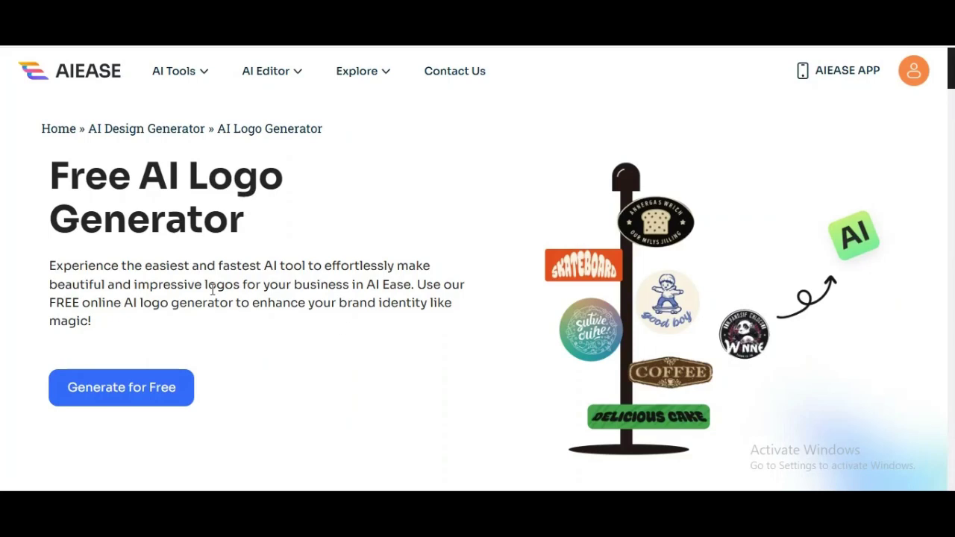
{"action": "left_click", "coordinate": [120, 394]}
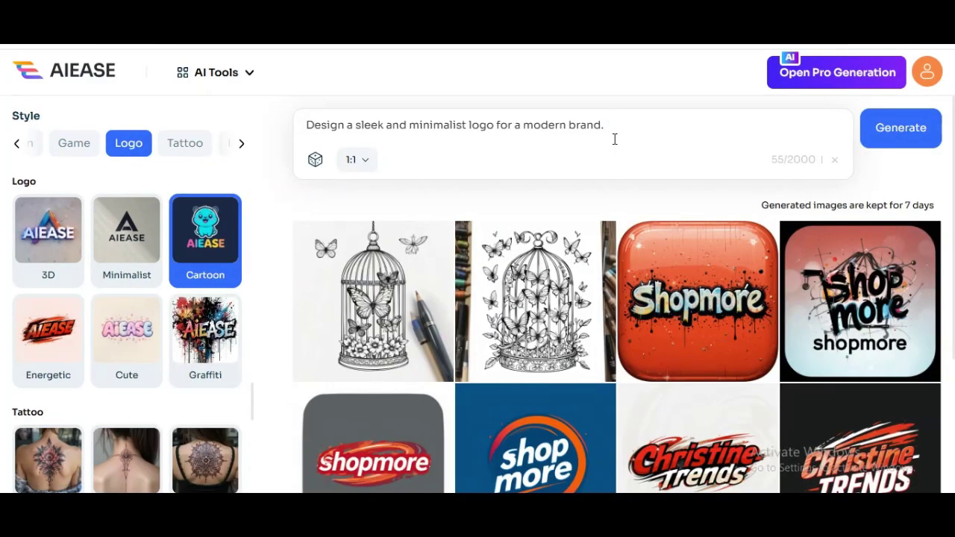
Generate cartoon-style logos from the prompt 'Trand name is Golfhub.' and browse them full size.
{"action": "type", "text": "T"}
{"action": "key", "text": "BackSpace"}
{"action": "type", "text": "Brand name is Golfhub."}
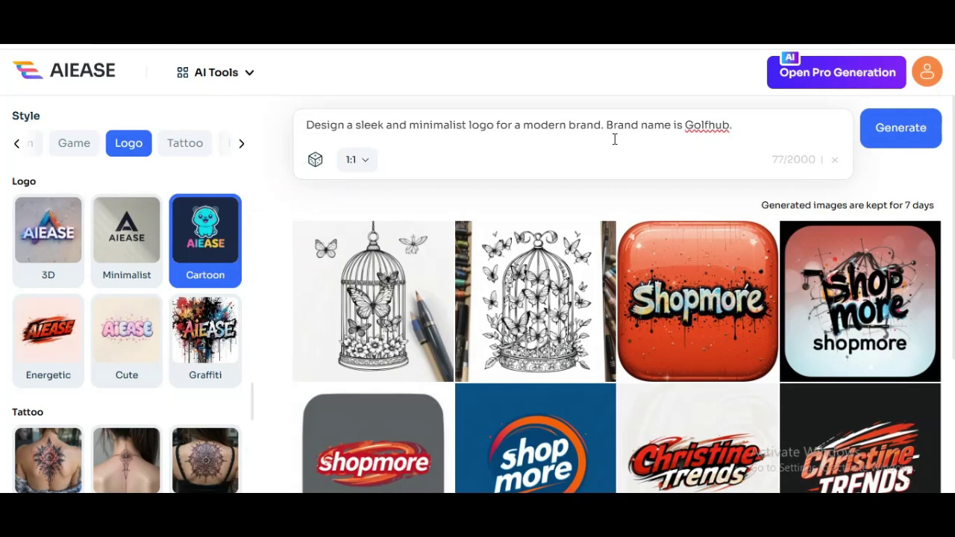
{"action": "left_click", "coordinate": [903, 134]}
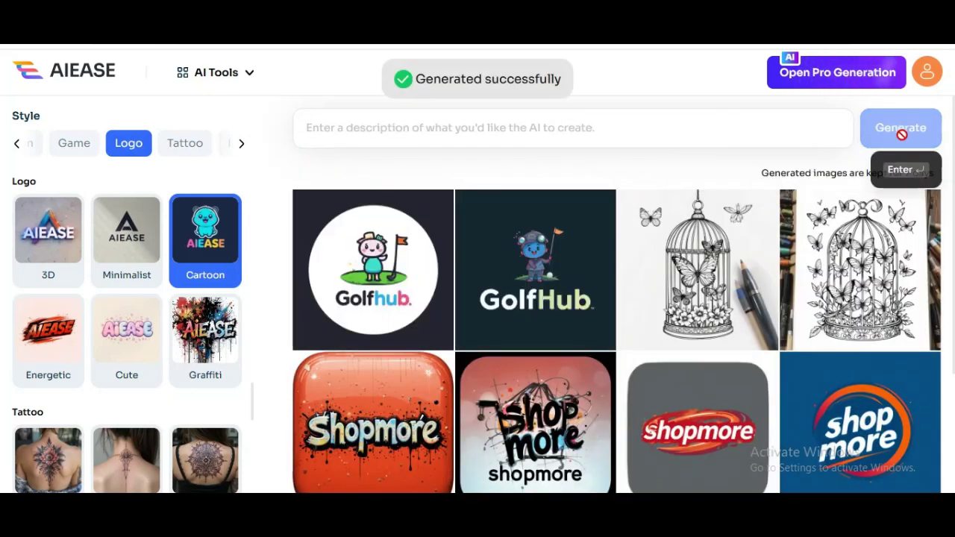
{"action": "left_click", "coordinate": [366, 265]}
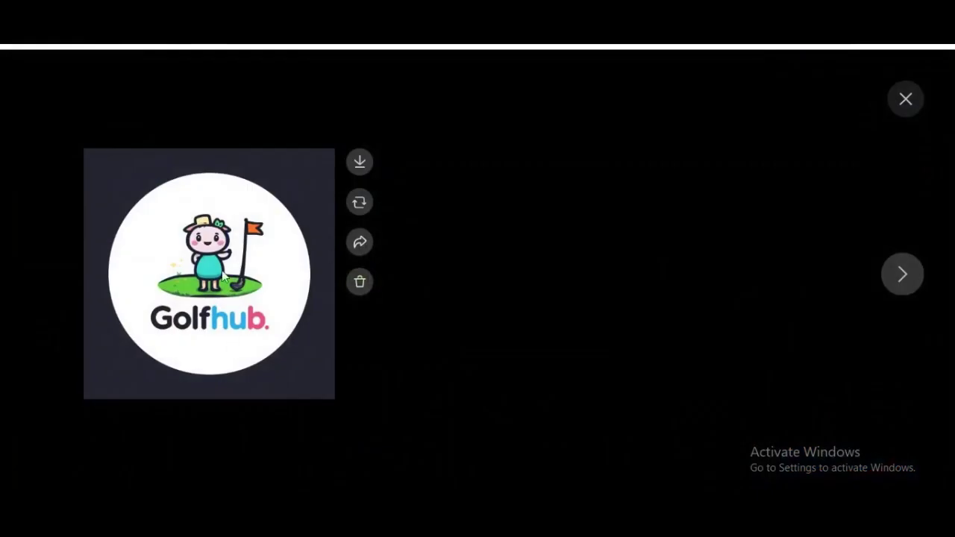
{"action": "left_click", "coordinate": [903, 275]}
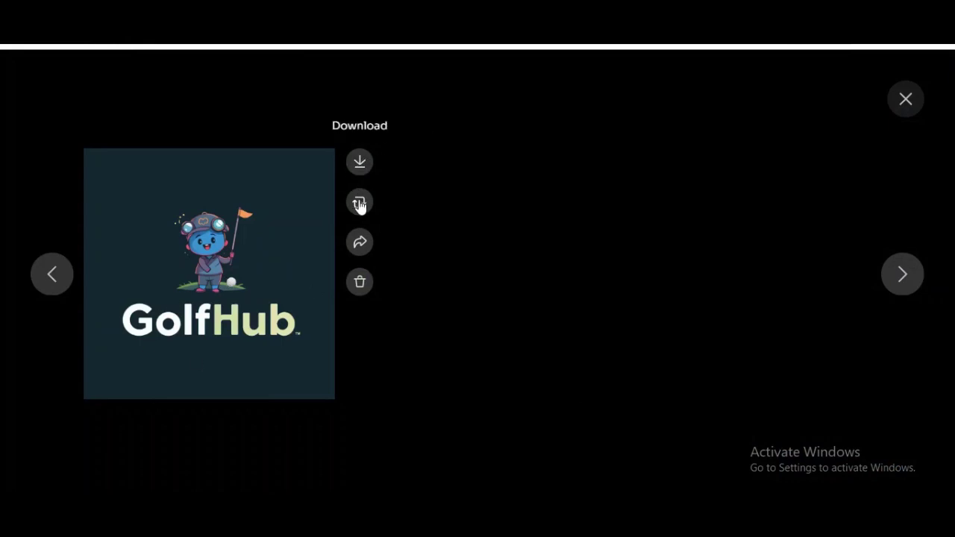
{"action": "left_click", "coordinate": [360, 246]}
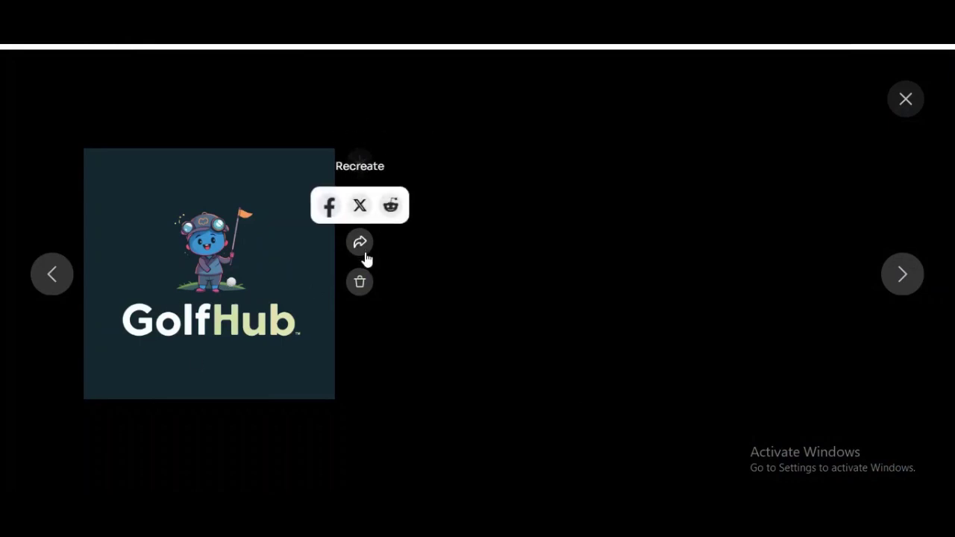
Regenerate the Golfhub logos in Graffiti style with the pasted prompt and review the gallery.
{"action": "left_click", "coordinate": [906, 99]}
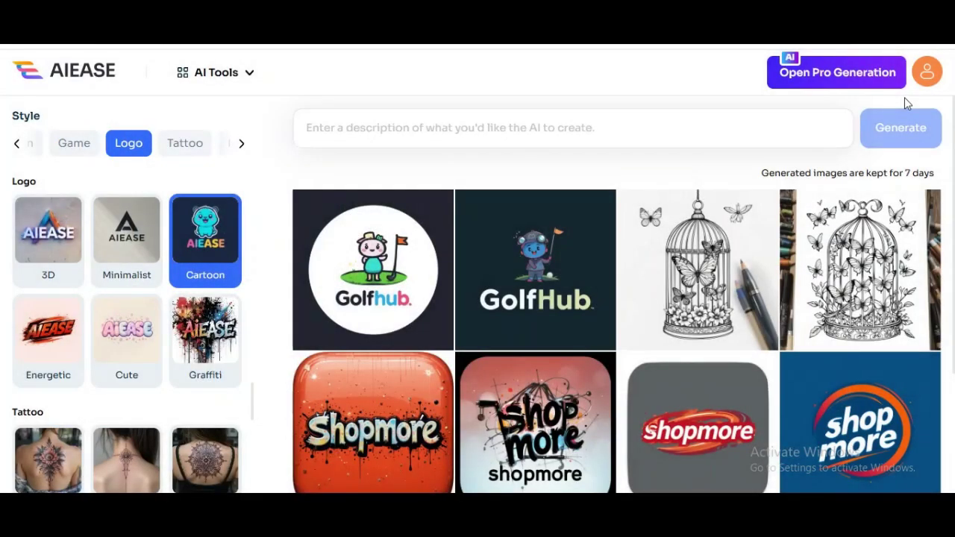
{"action": "left_click", "coordinate": [201, 349]}
{"action": "left_click", "coordinate": [626, 149]}
{"action": "type", "text": "Design a sleek and minimalist logo for a modern brand. Brand name is Golfhub."}
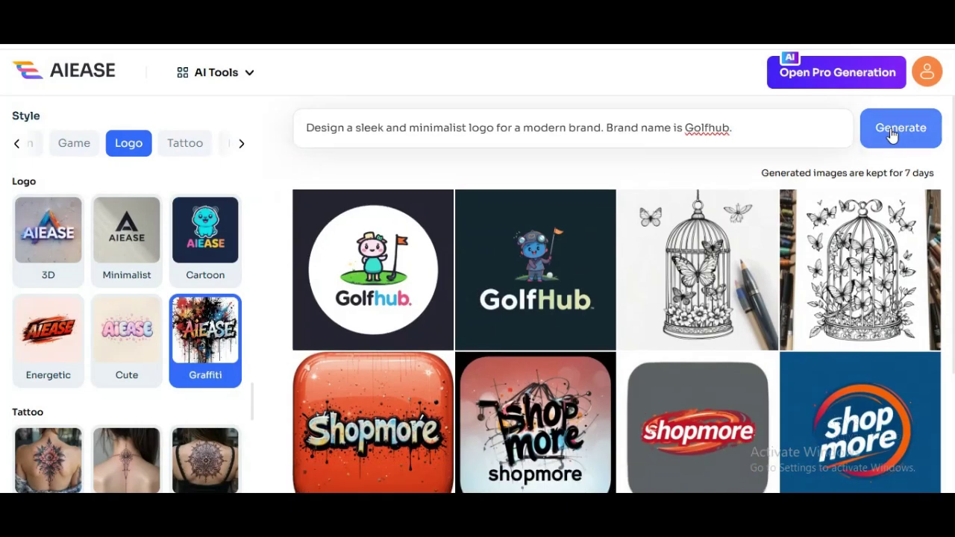
{"action": "key", "text": "Return"}
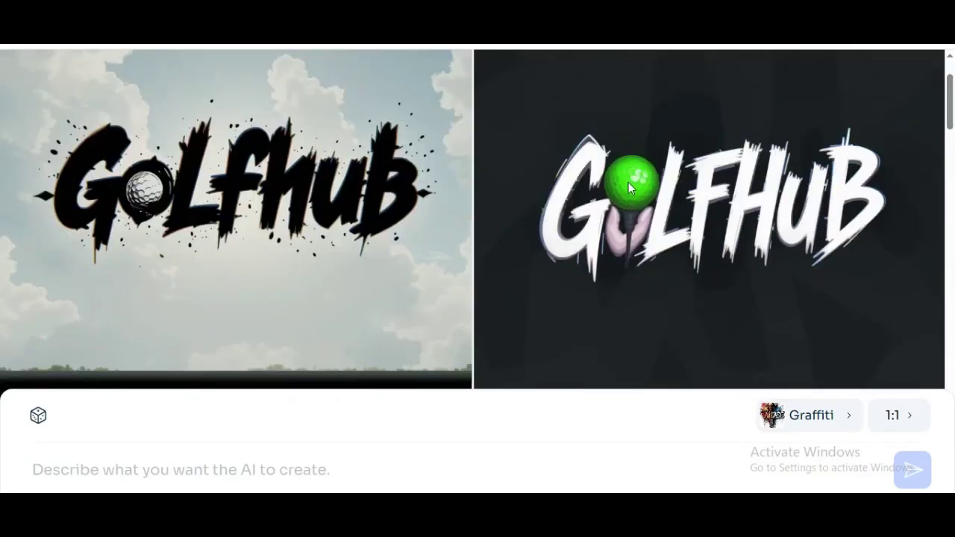
{"action": "left_click_drag", "start_coordinate": [953, 138], "coordinate": [951, 122]}
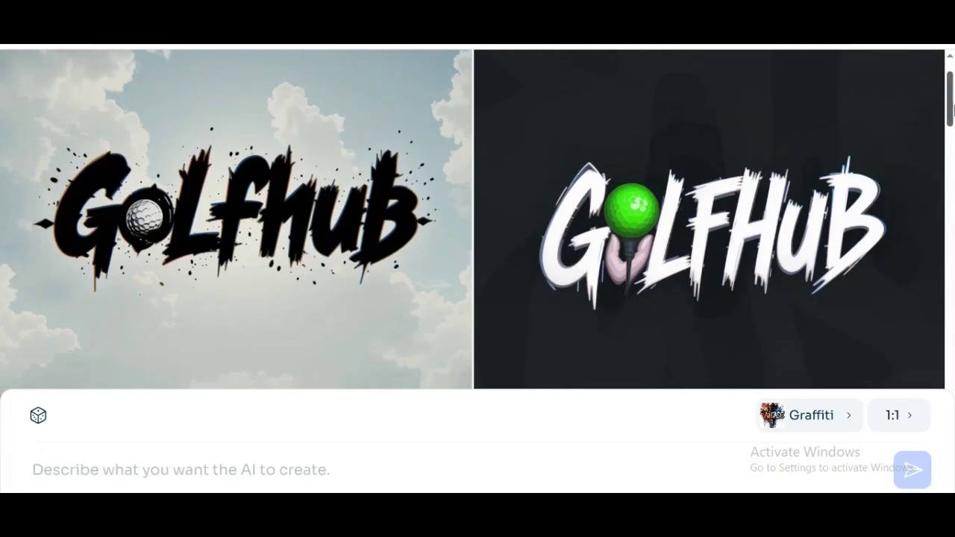
{"action": "left_click_drag", "start_coordinate": [953, 110], "coordinate": [953, 165]}
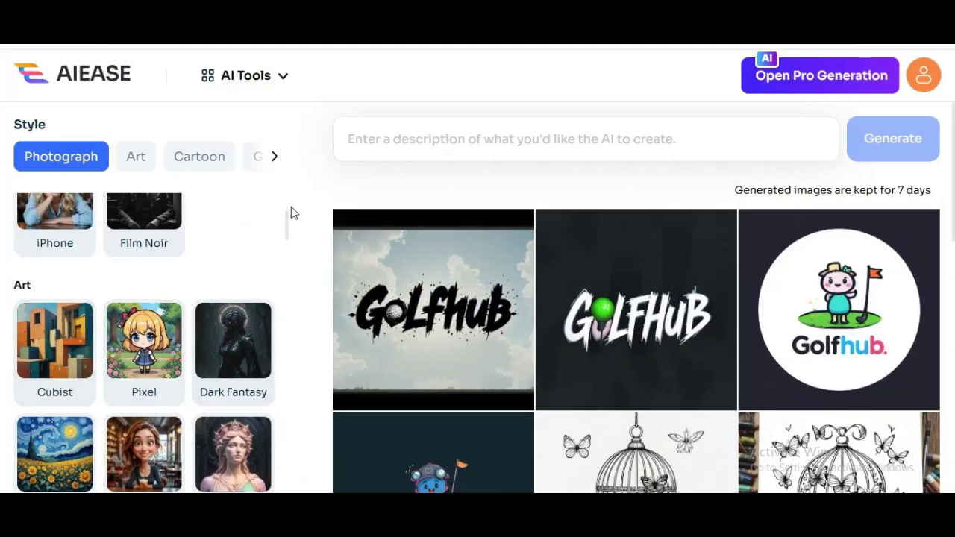
{"action": "left_click_drag", "start_coordinate": [292, 214], "coordinate": [267, 323]}
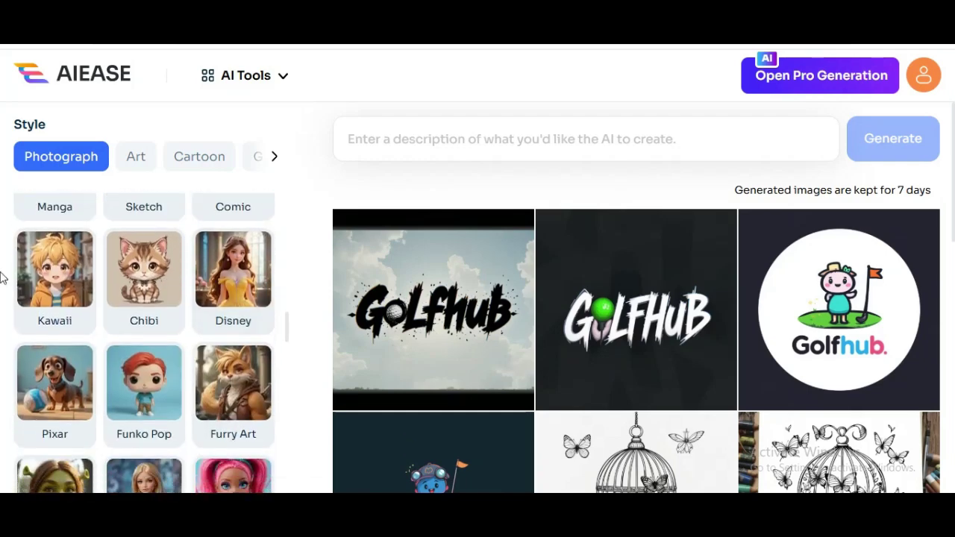